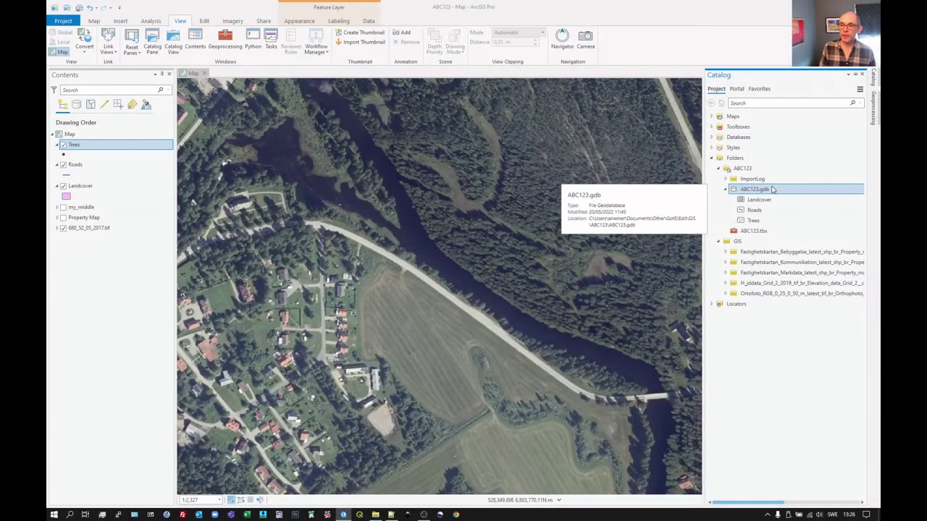
Choose New > Feature Dataset on ABC123.gdb in the Catalog
right_click(772, 189)
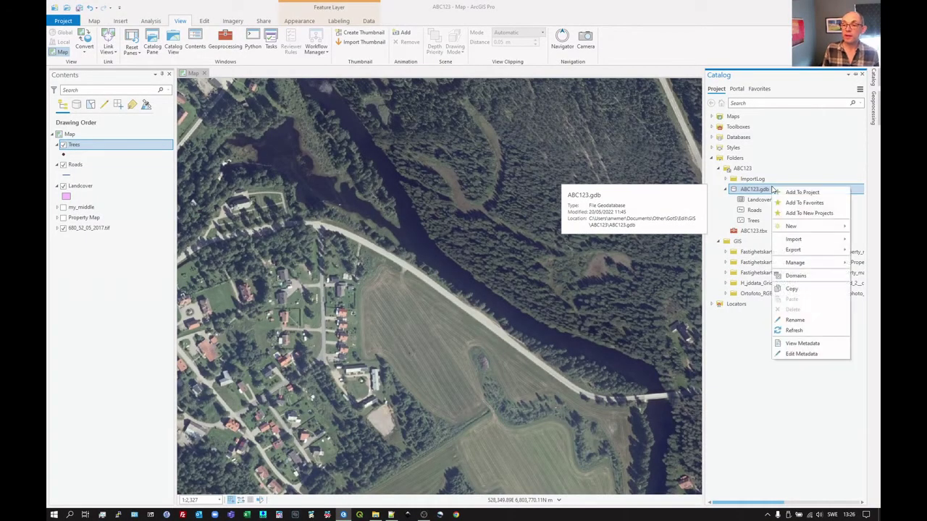
mouse_move(795, 227)
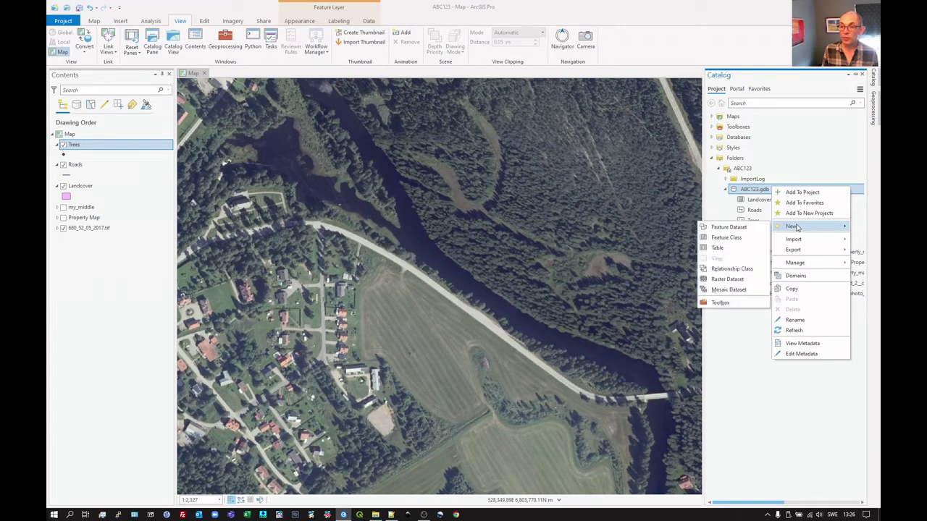
left_click(729, 227)
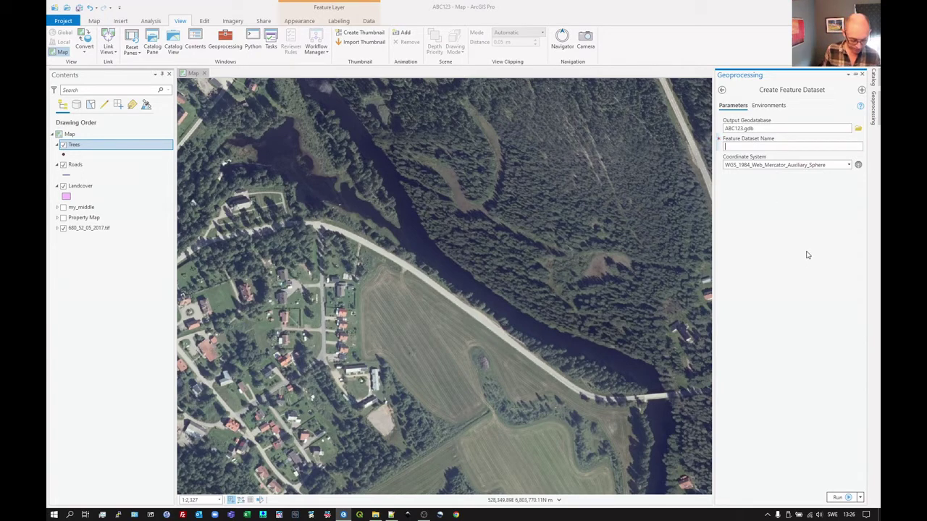
Enter DigiMap as the Feature Dataset Name
type("DigiMap")
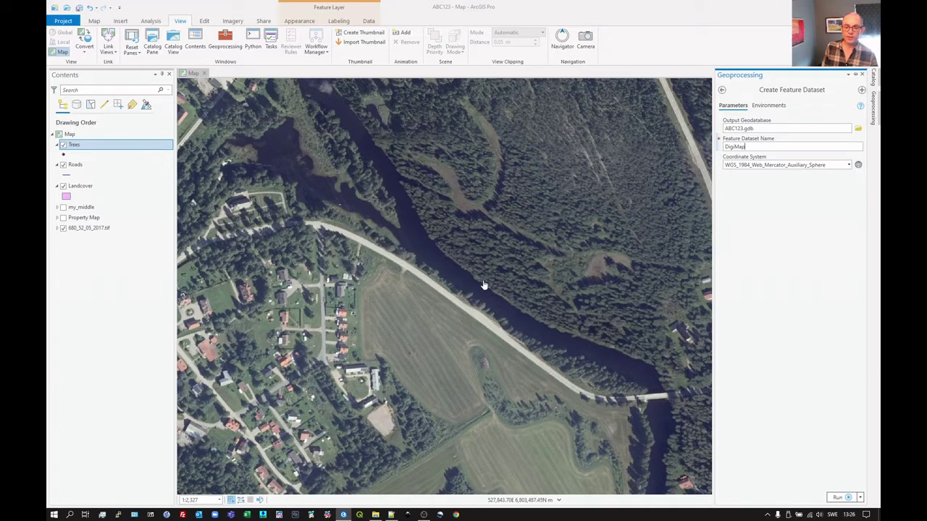
Use the current map's SWEREF99_TM coordinate system and run Create Feature Dataset
left_click(849, 165)
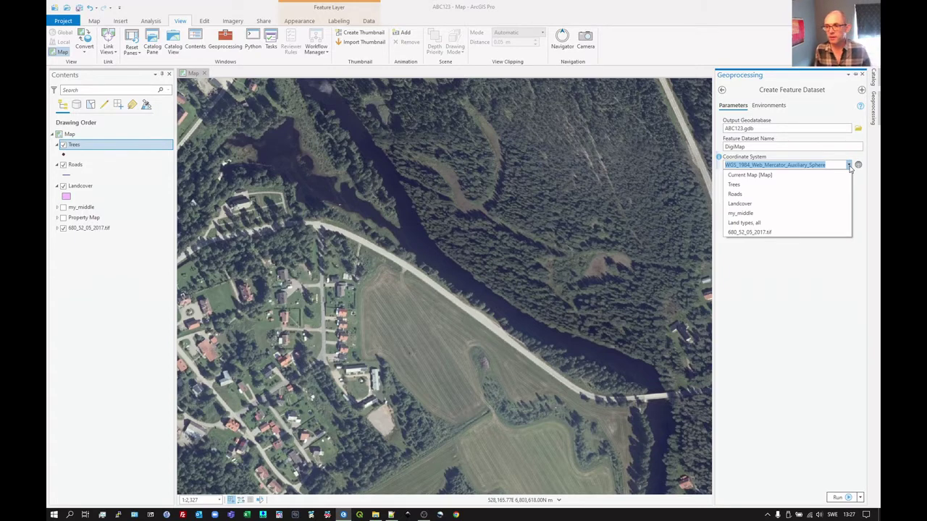
left_click(793, 174)
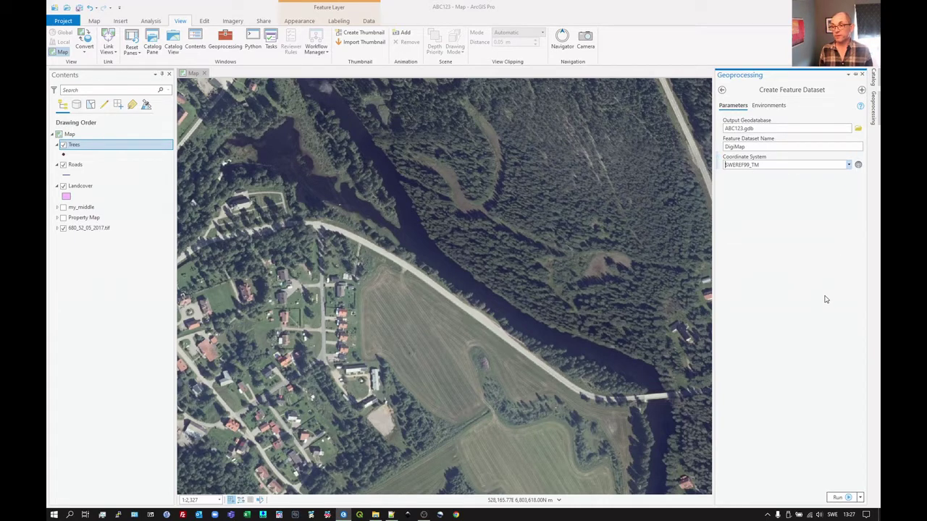
left_click(840, 497)
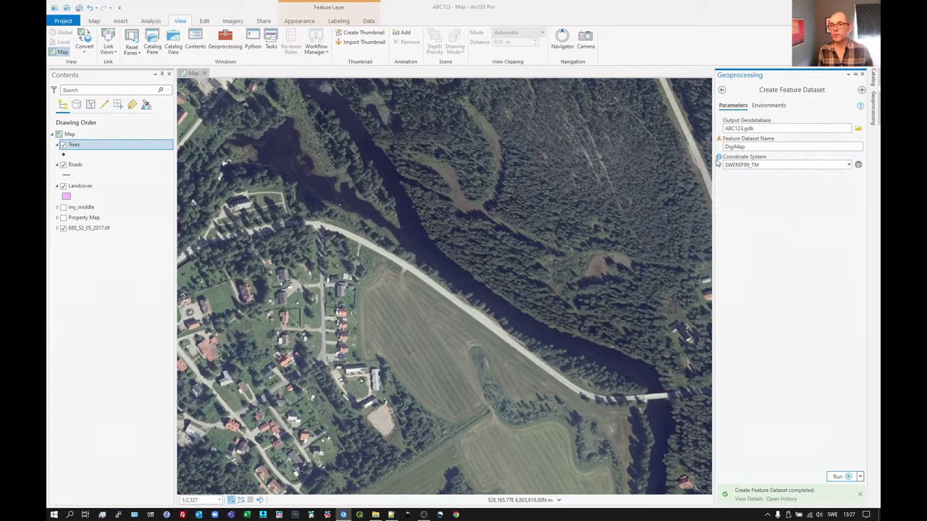
Read the tool's warning, then return to the Geoprocessing Toolboxes list
mouse_move(721, 140)
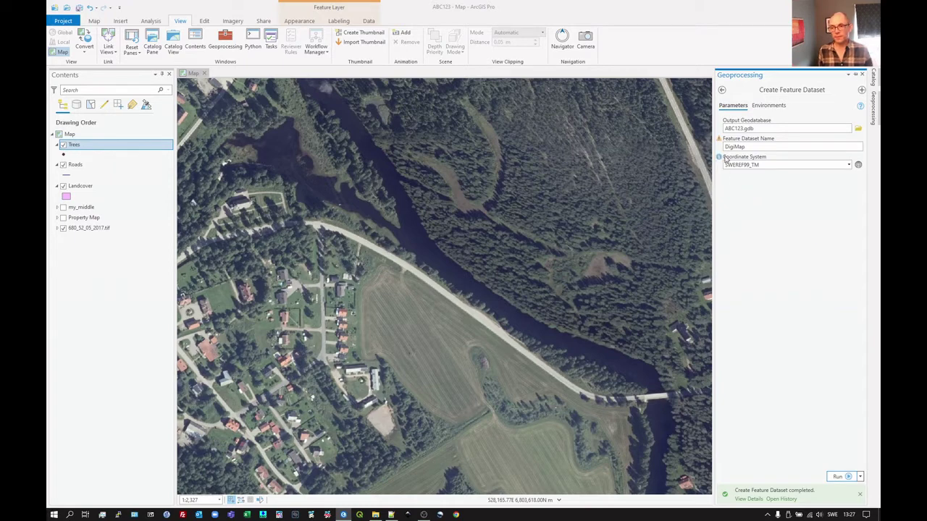
left_click(723, 91)
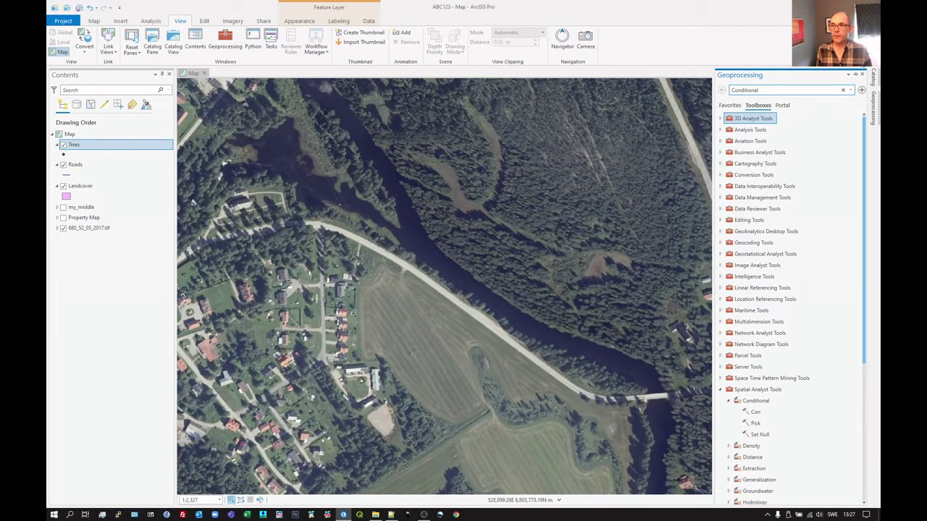
From the Catalog, choose Import > Feature Class(es) on the DigiMap feature dataset
left_click(873, 79)
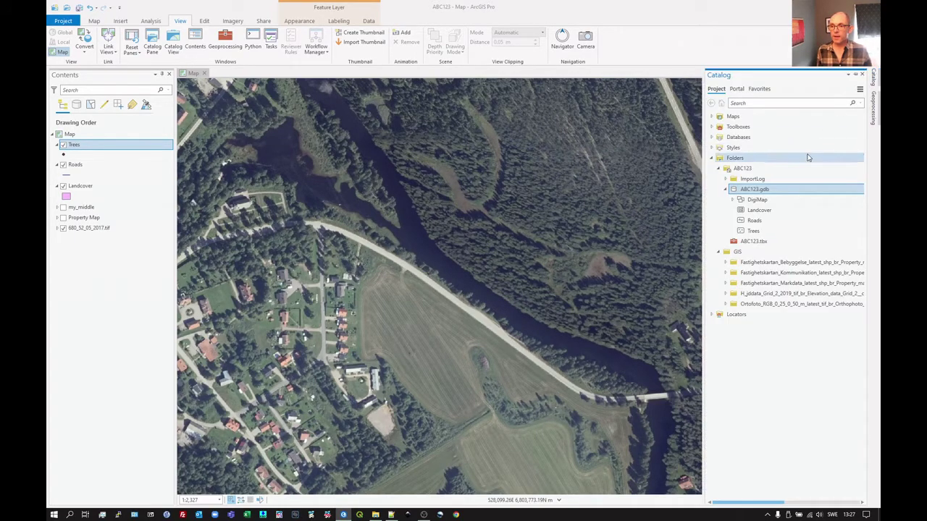
left_click(733, 200)
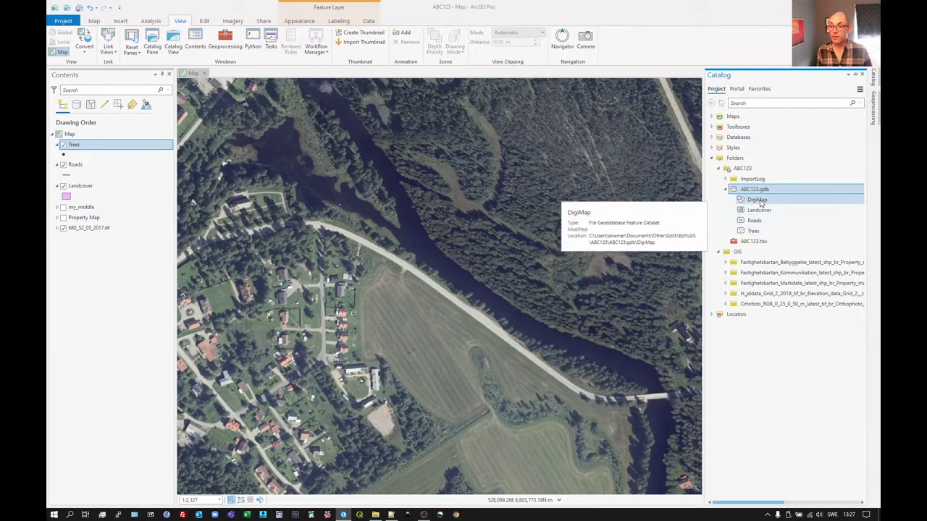
left_click(761, 203)
right_click(761, 201)
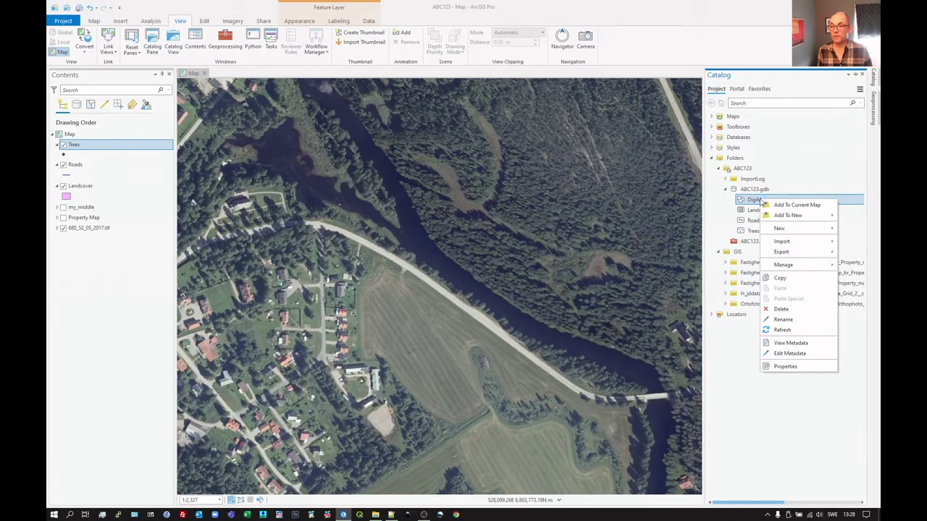
mouse_move(792, 245)
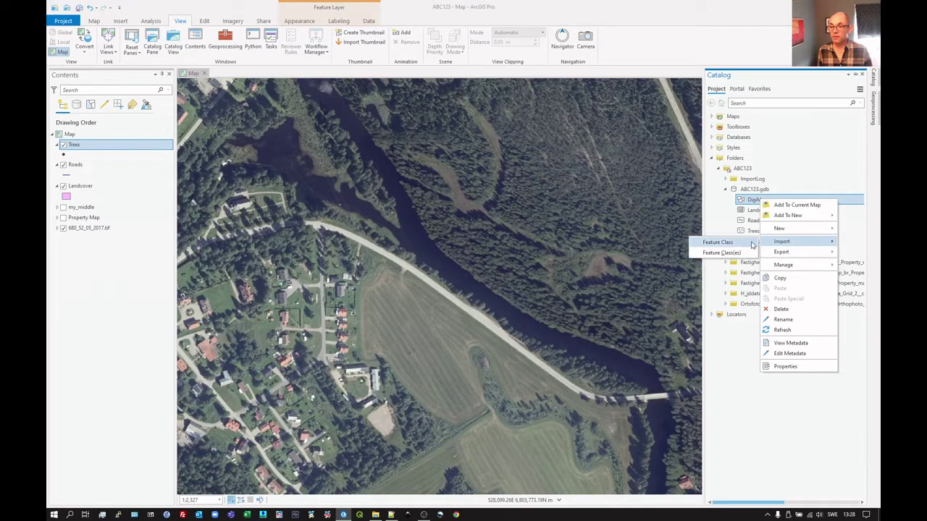
left_click(744, 251)
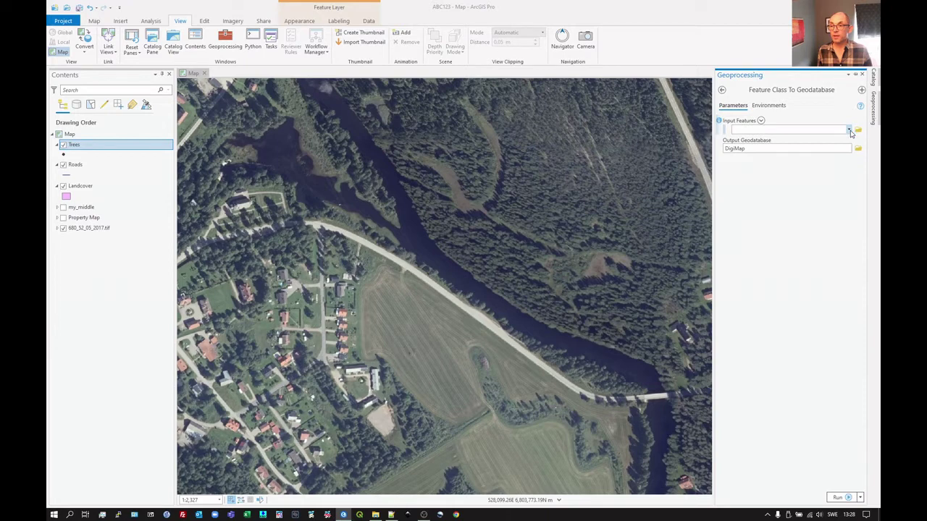
Add Trees, Roads and Landcover as input features, run the import, and return to toolboxes
left_click(850, 130)
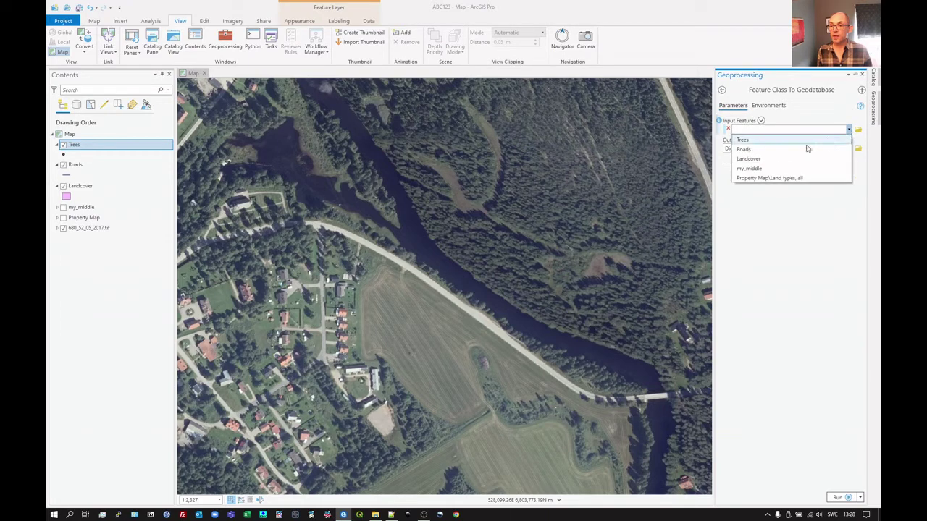
left_click(757, 142)
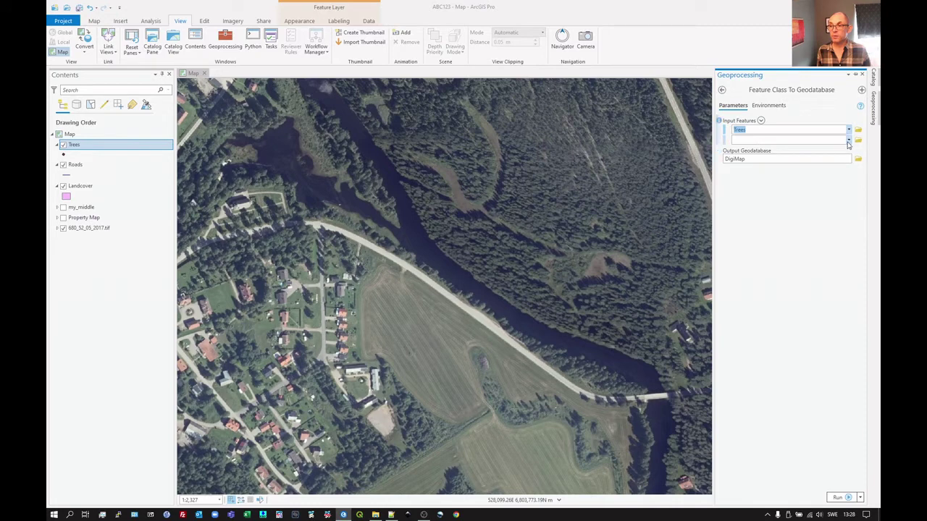
left_click(849, 141)
left_click(771, 162)
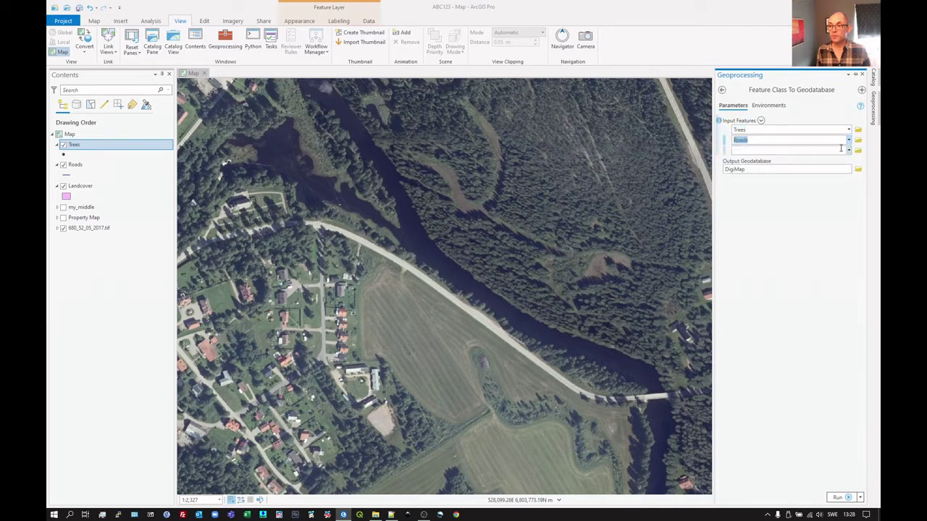
left_click(849, 150)
left_click(783, 180)
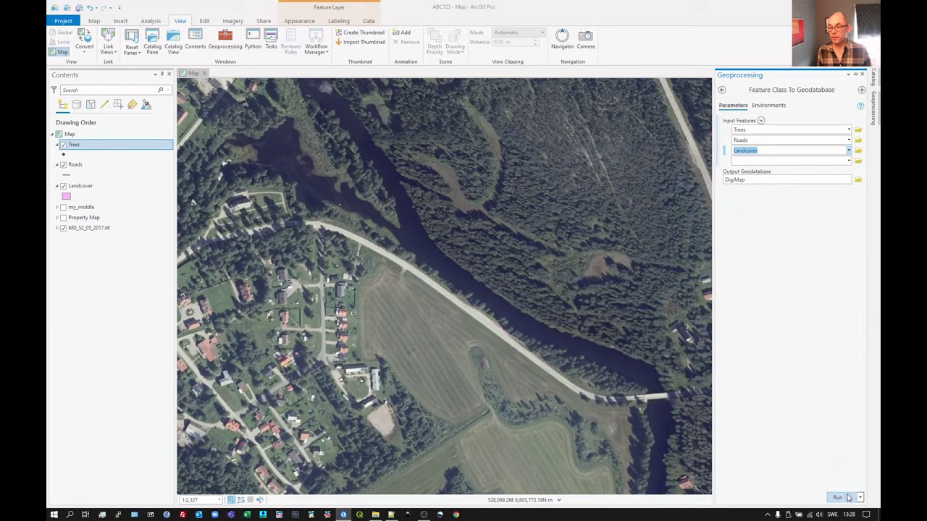
left_click(849, 498)
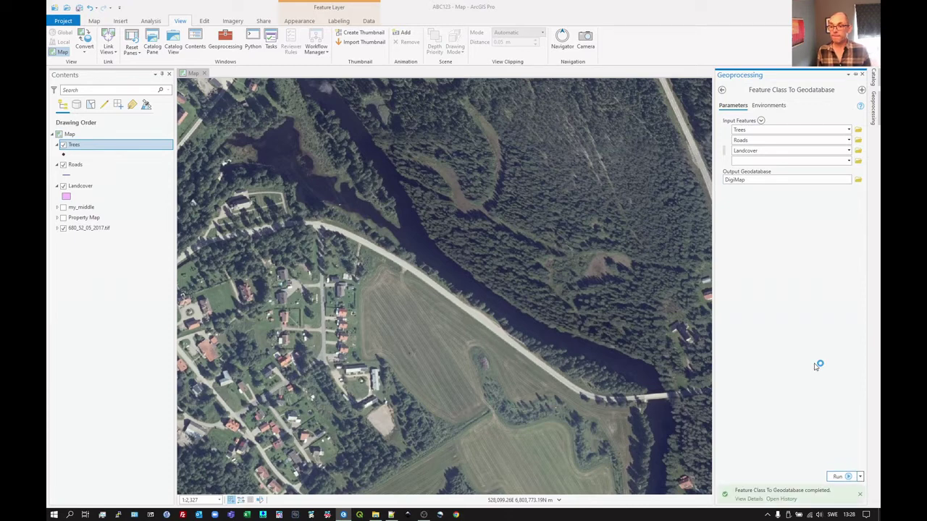
left_click(723, 90)
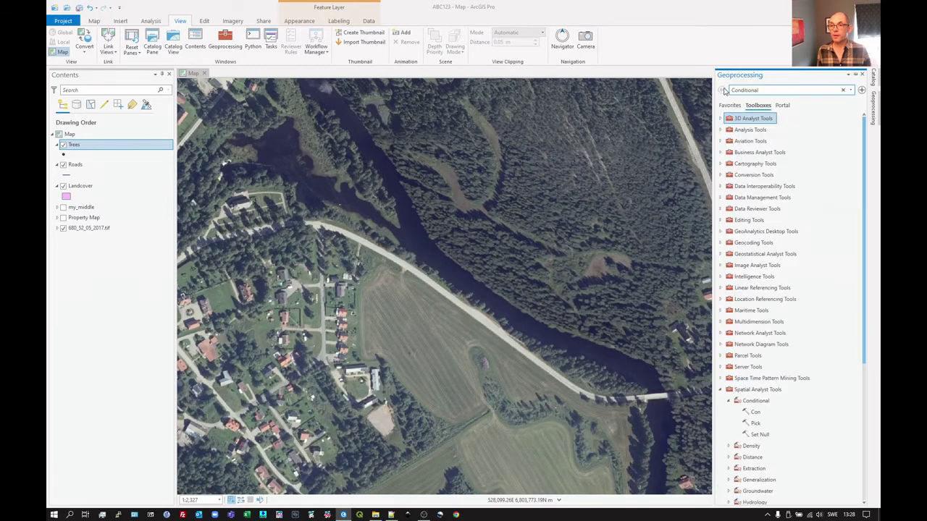
Expand DigiMap and compare Landcover_1, Roads_1 and Trees_1 with the original feature classes
left_click(873, 81)
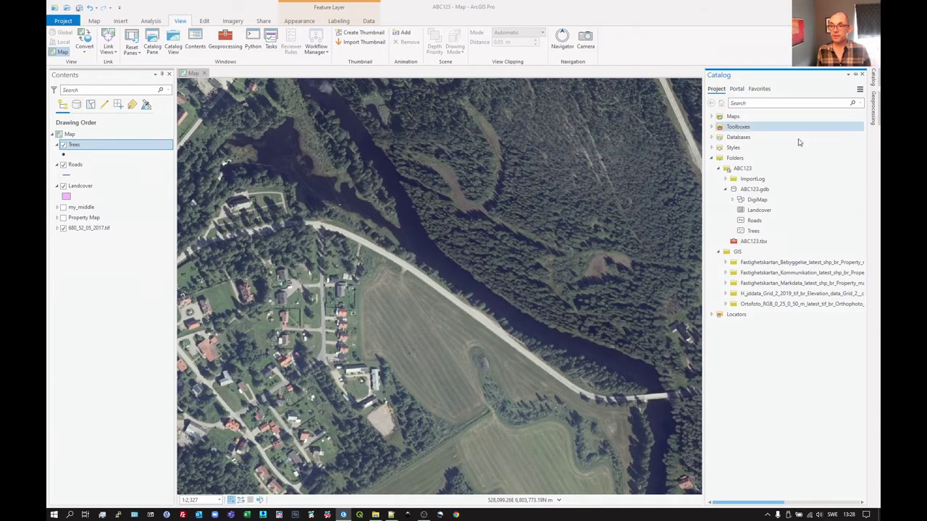
left_click(733, 199)
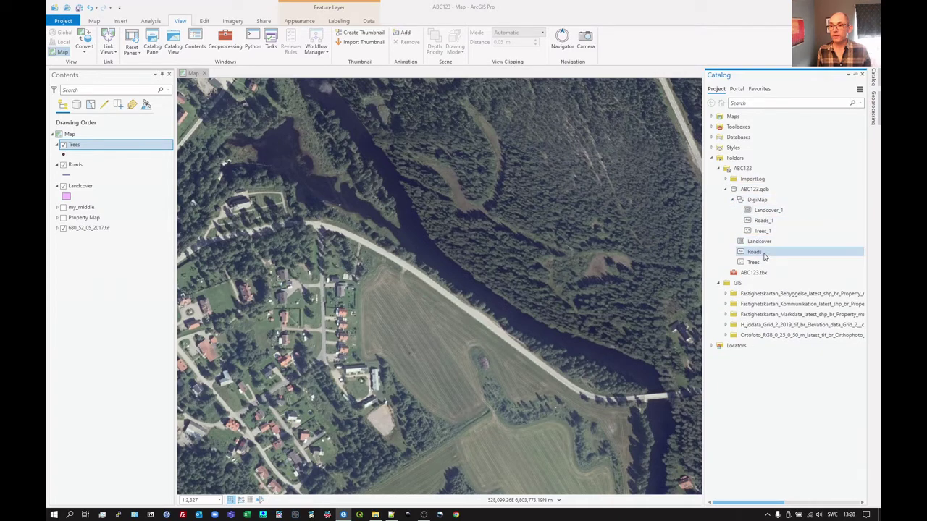
left_click(768, 265)
left_click(765, 243)
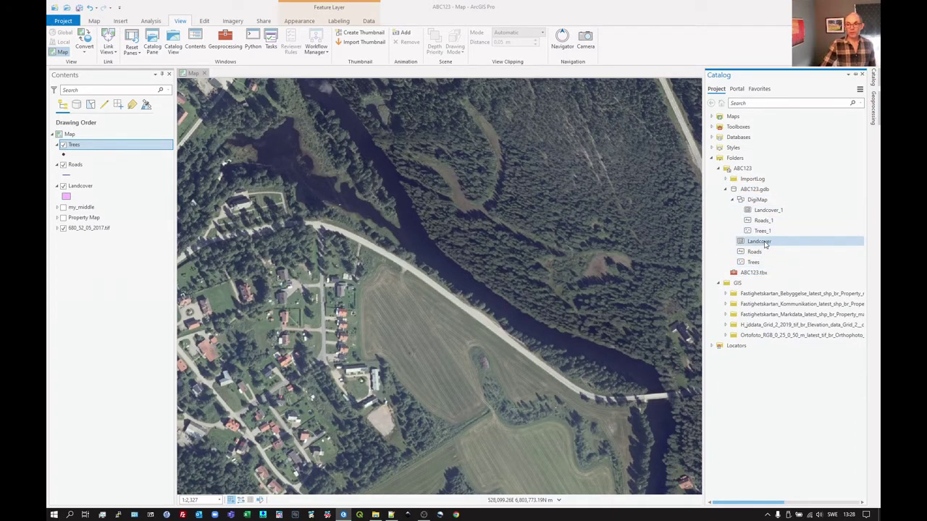
left_click(765, 263)
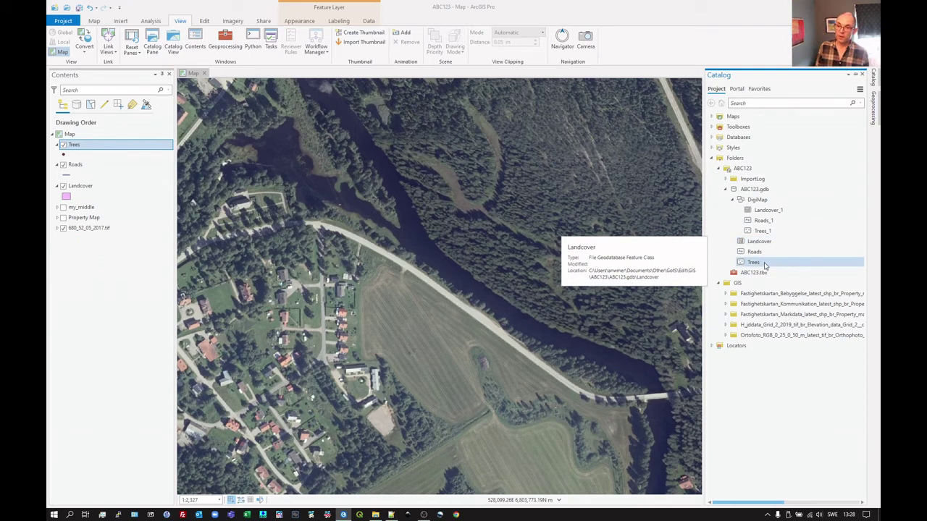
left_click(757, 201)
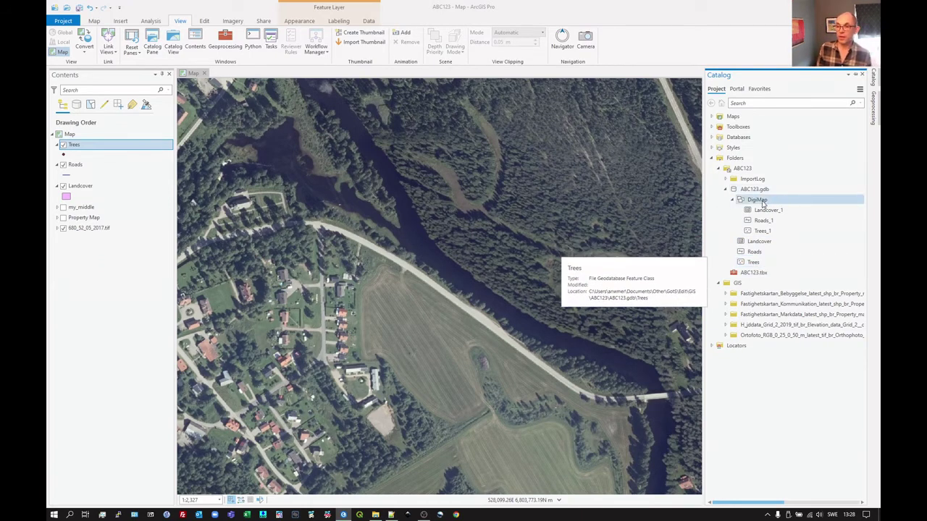
left_click(755, 242)
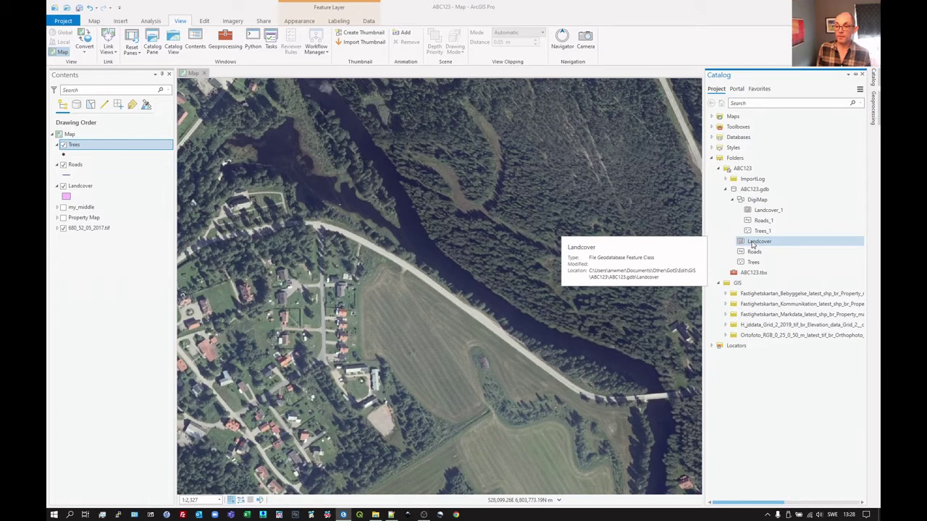
left_click(757, 200)
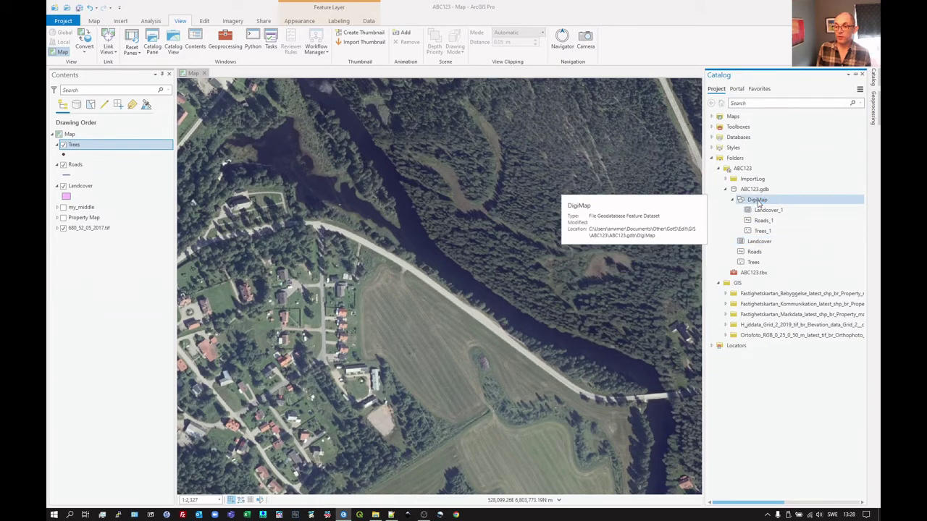
Dismiss DigiMap's context menu without creating anything, then collapse DigiMap in the Catalog
right_click(760, 203)
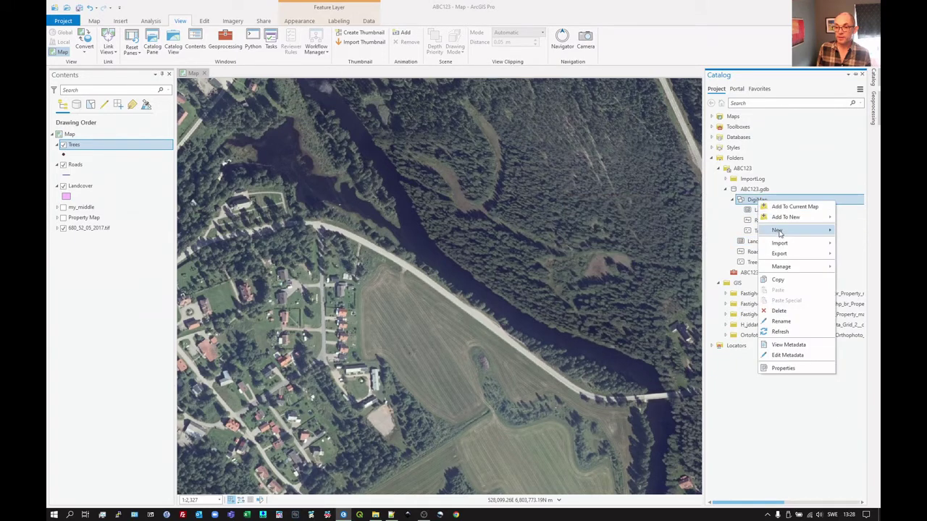
mouse_move(780, 233)
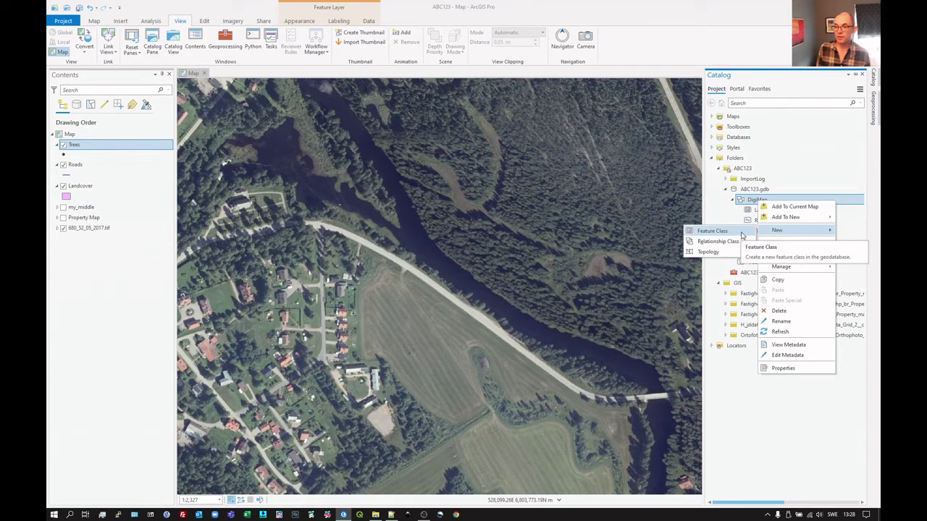
left_click(742, 204)
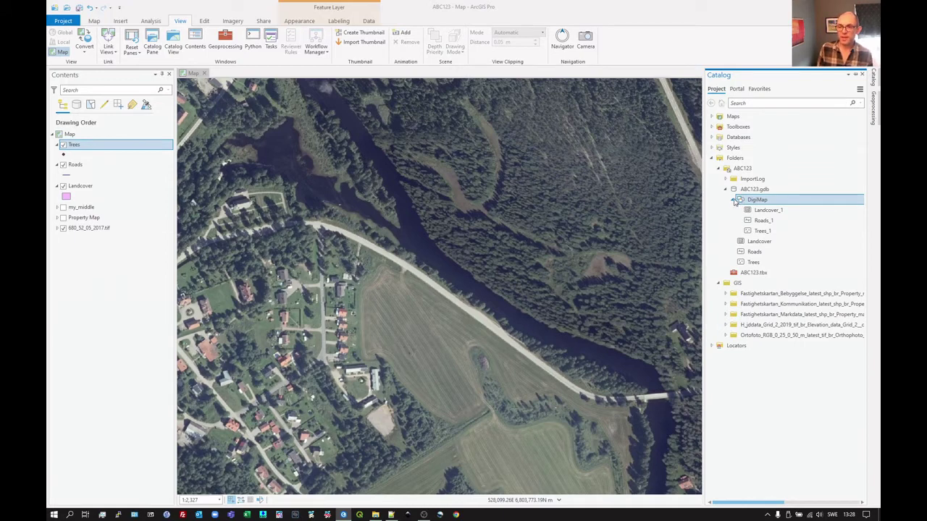
left_click(732, 202)
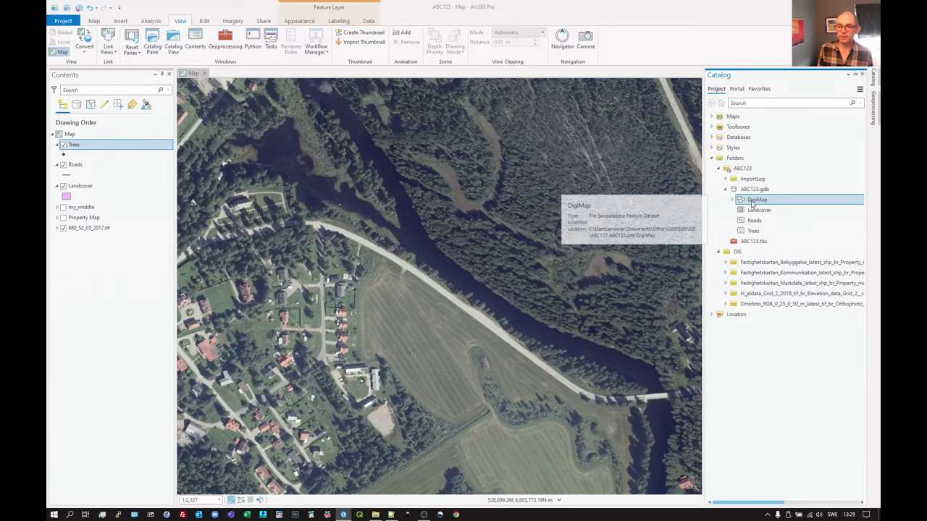